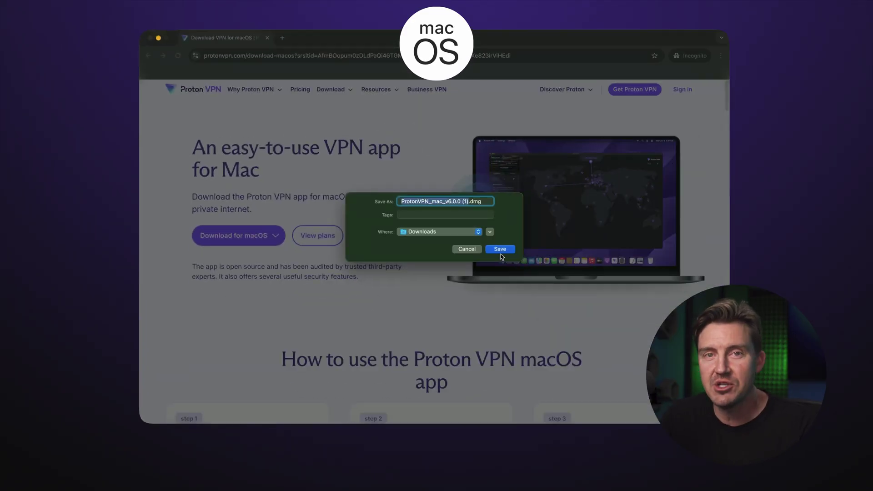
# Save the Proton VPN .dmg installer for macOS into the Downloads folder.
pyautogui.click(501, 250)
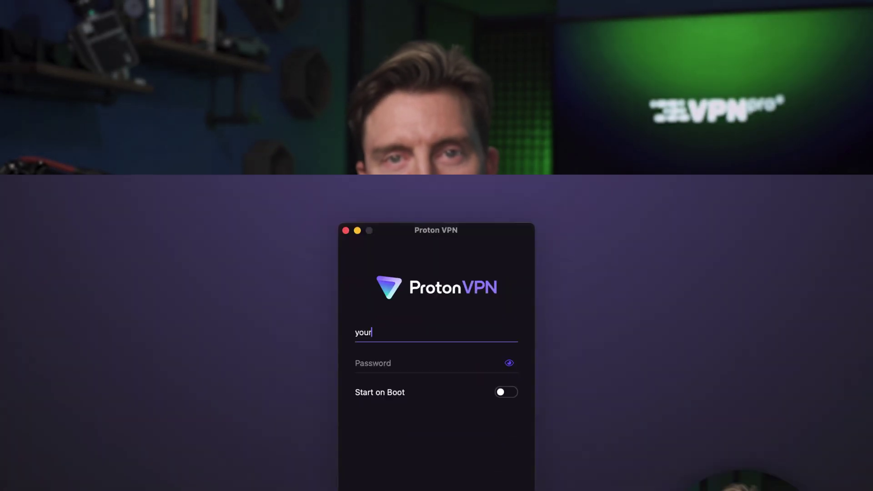
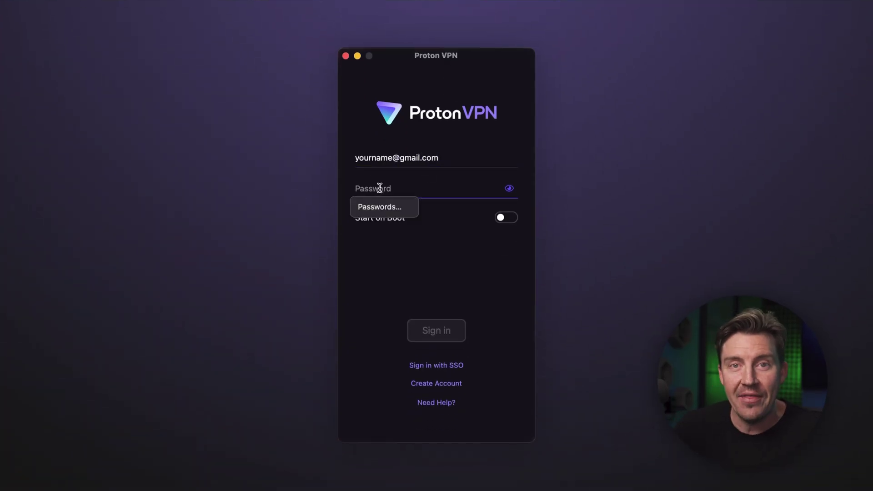
# Sign in with the account e-mail and password, then quick-connect to the fastest country.
pyautogui.click(433, 333)
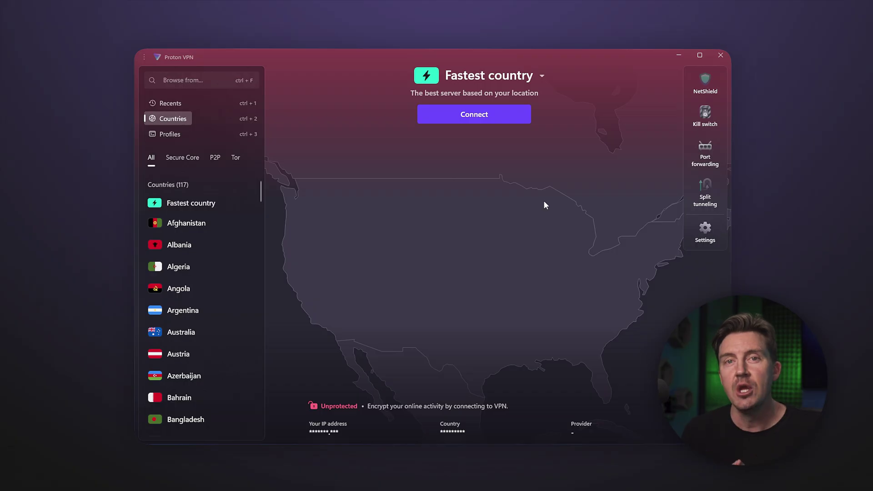
pyautogui.click(474, 114)
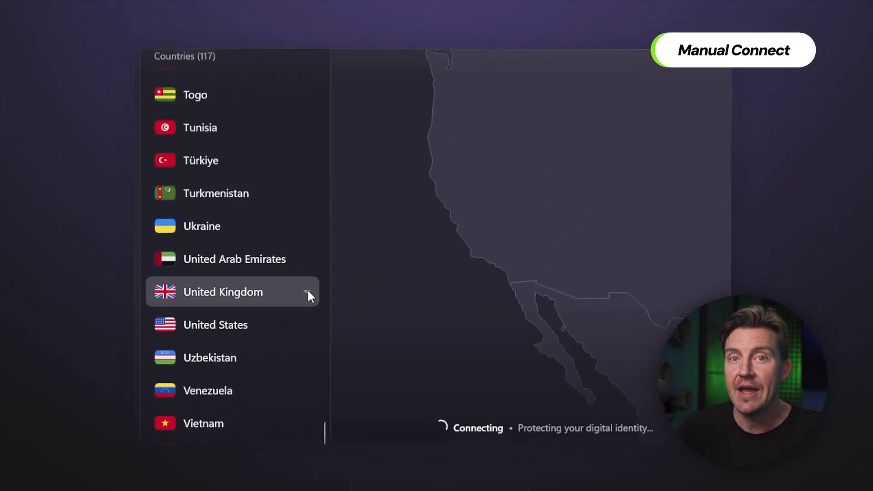
# Expand United Kingdom in the Countries list and show the Belfast servers.
pyautogui.click(308, 292)
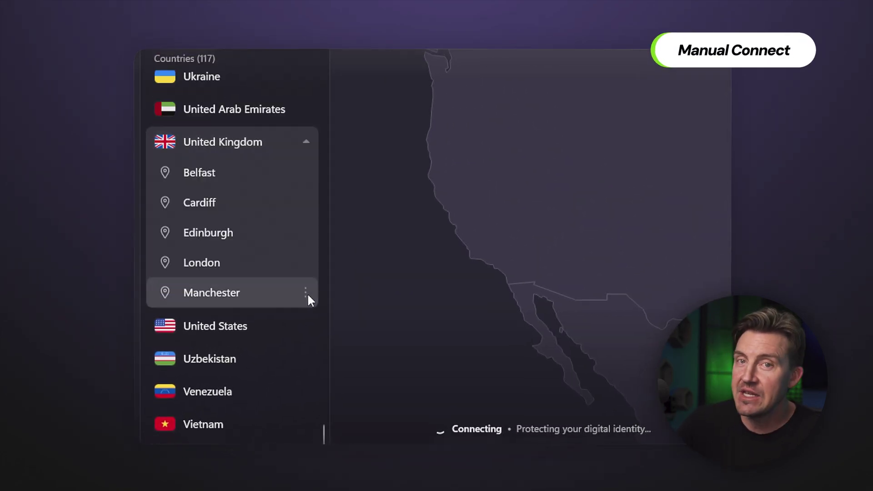
pyautogui.click(309, 179)
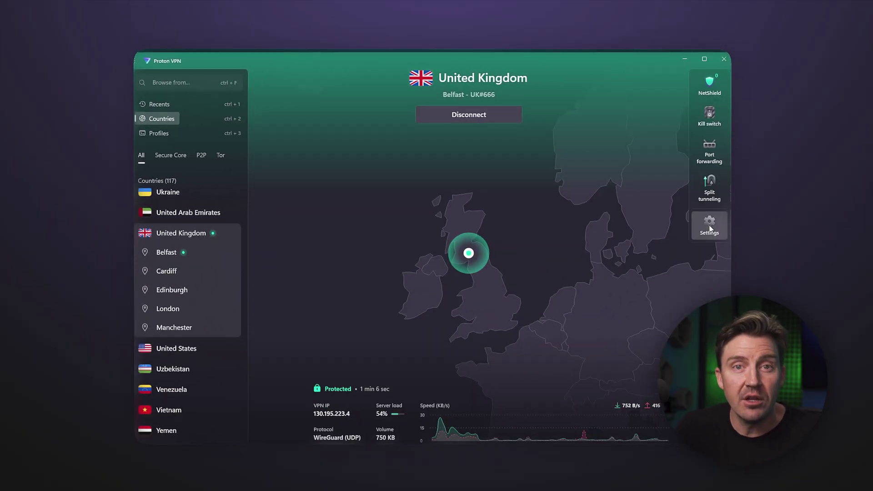
# Open Settings and review the Protocol options, including WireGuard.
pyautogui.click(710, 225)
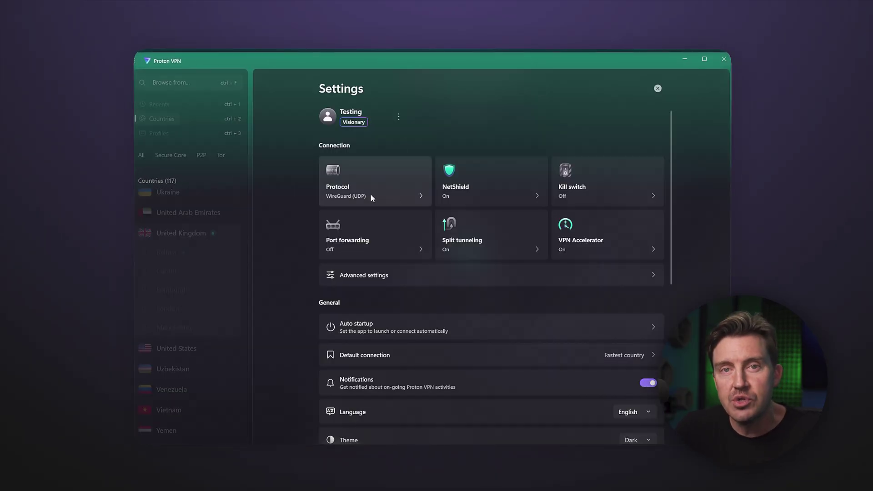
pyautogui.click(367, 193)
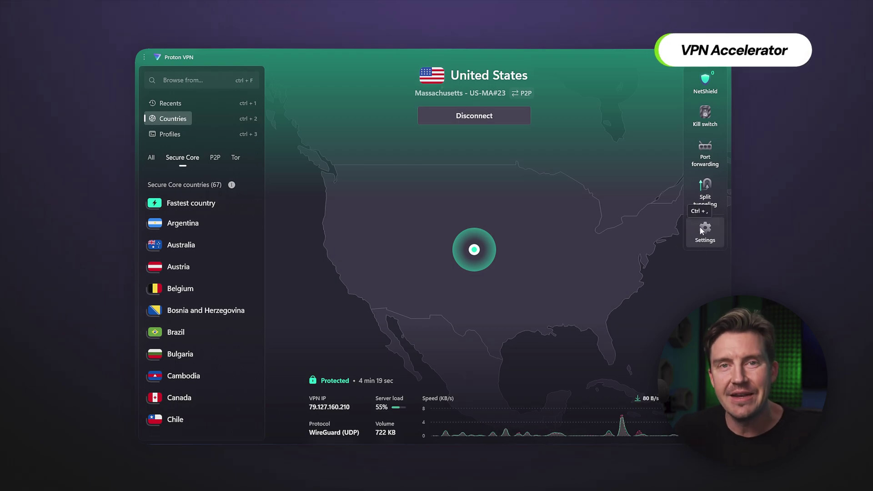
# Toggle VPN Accelerator off and back on so it stays enabled, then close its page.
pyautogui.click(703, 231)
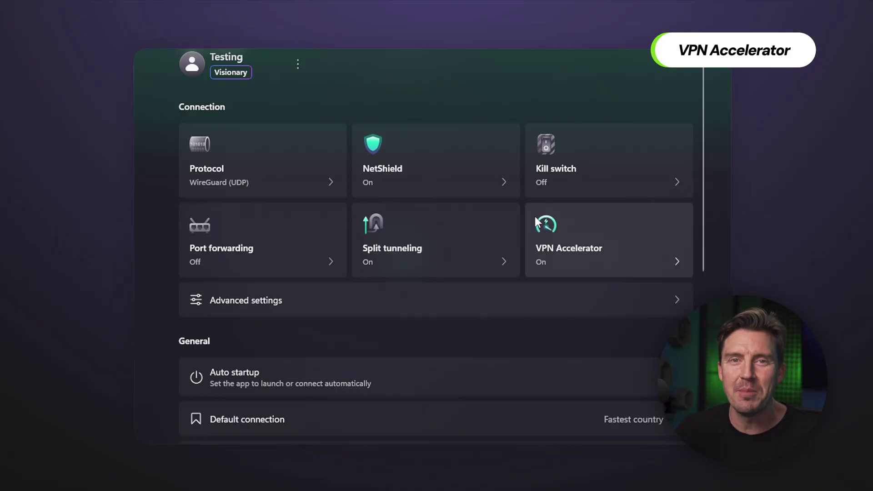
pyautogui.click(624, 261)
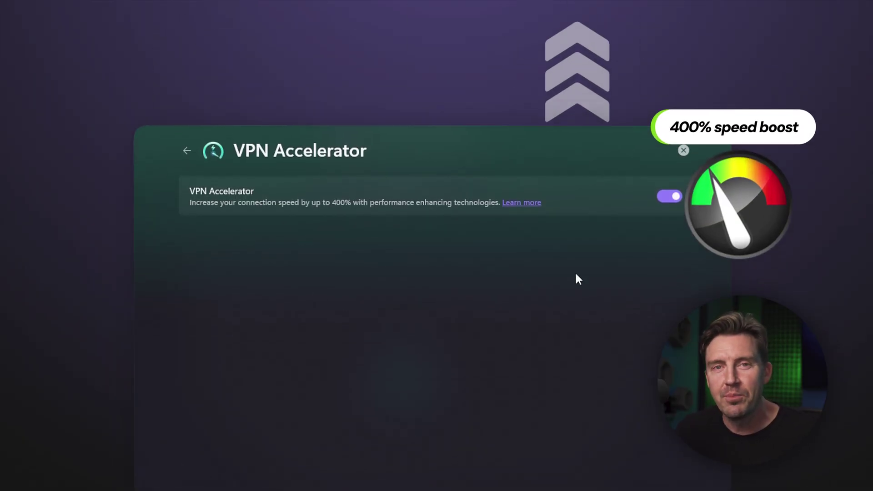
pyautogui.click(672, 121)
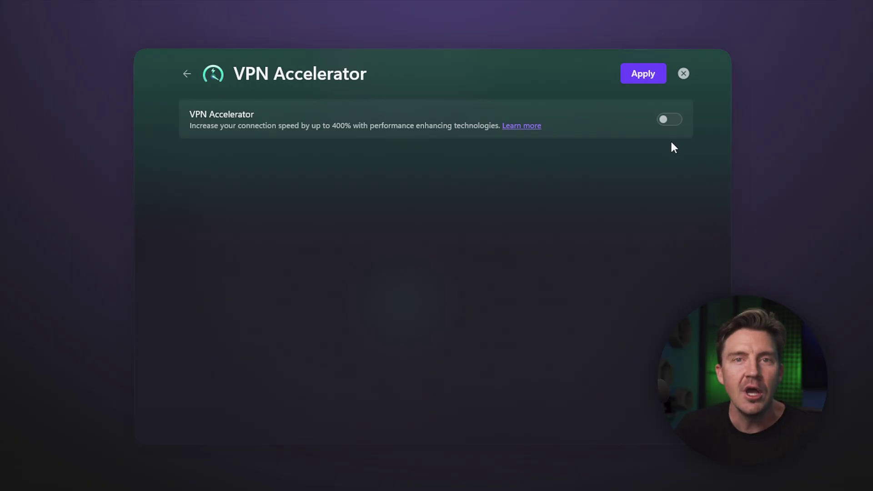
pyautogui.click(671, 125)
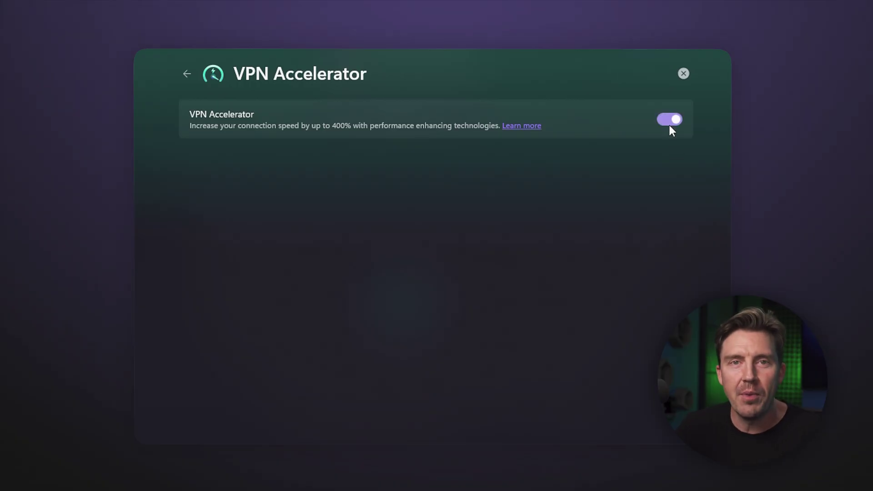
pyautogui.click(684, 73)
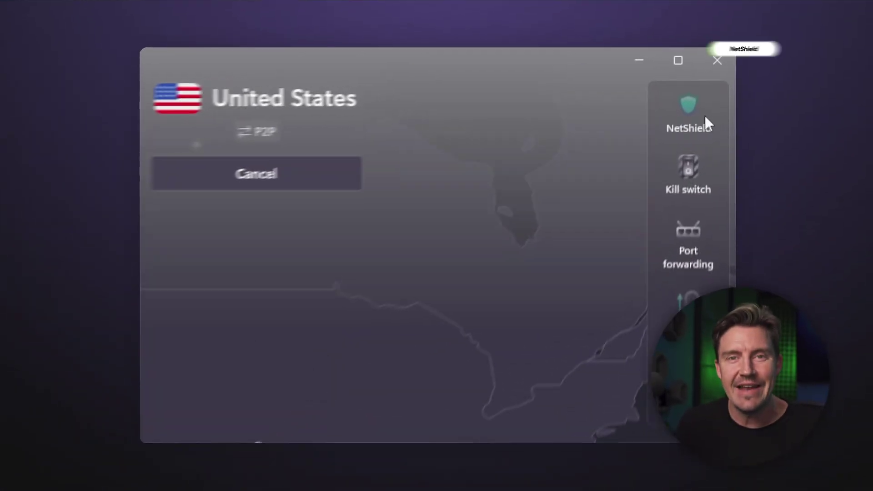
# Switch NetShield from blocking ads, malware and trackers to 'Block malware only' and apply.
pyautogui.click(675, 113)
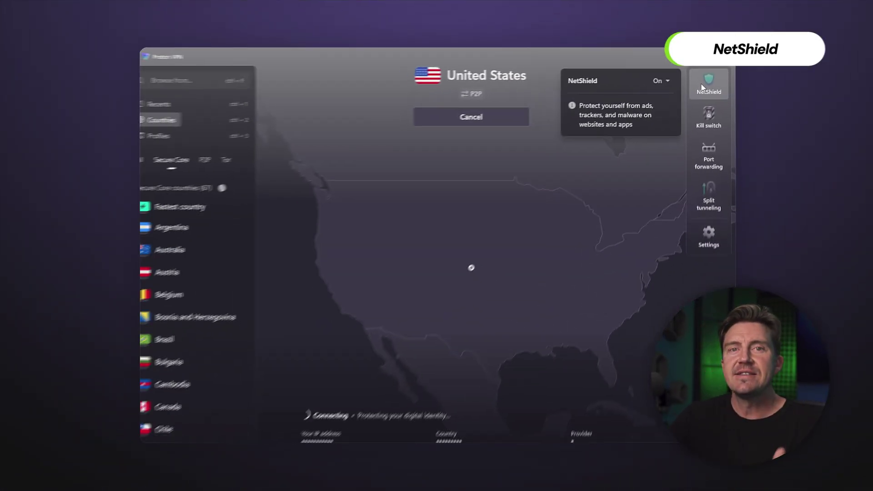
pyautogui.click(673, 116)
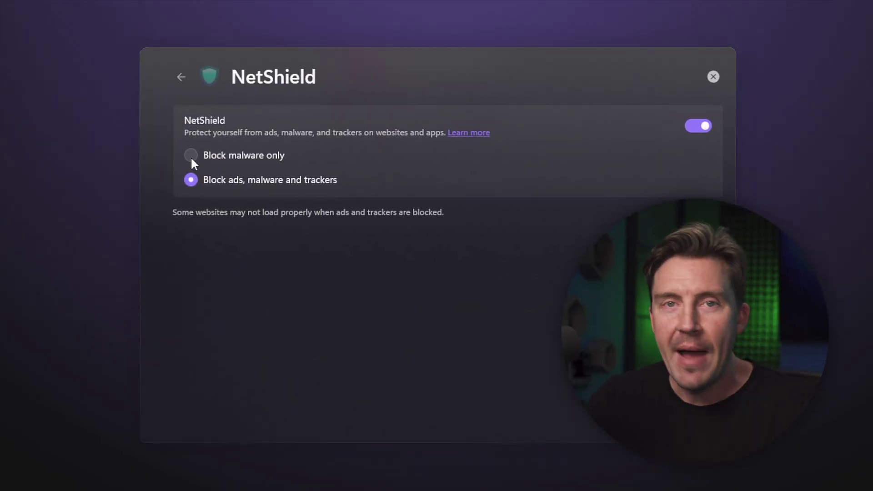
pyautogui.click(232, 155)
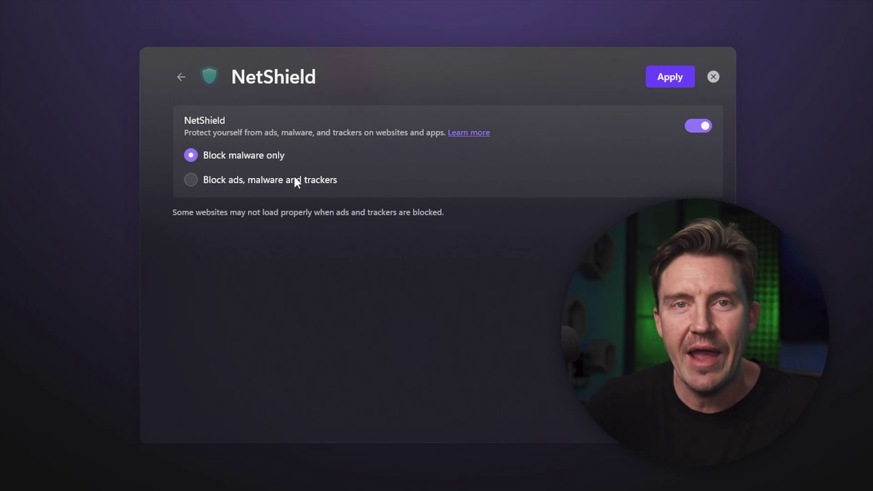
pyautogui.click(673, 78)
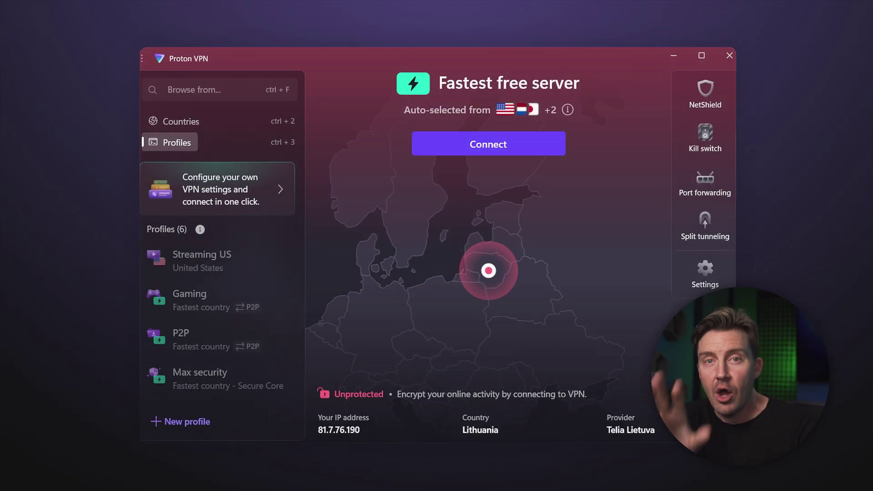
# Turn the kill switch on in Advanced mode and apply the setting.
pyautogui.click(692, 137)
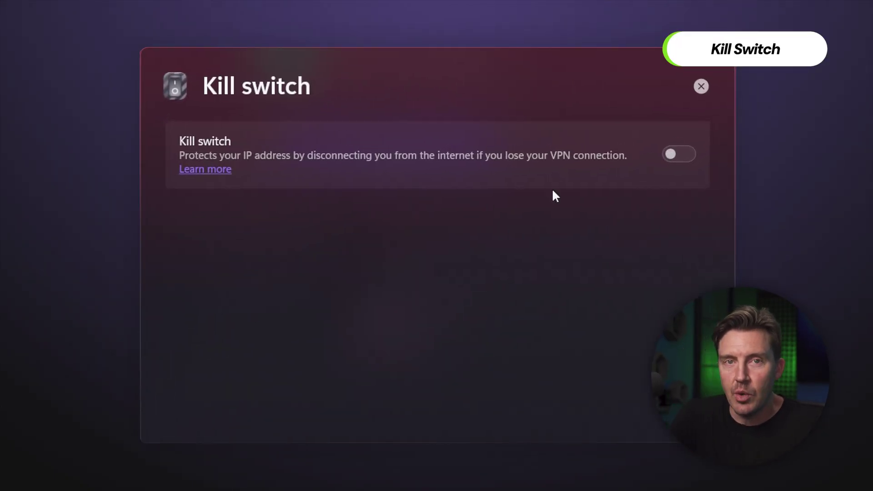
pyautogui.click(681, 155)
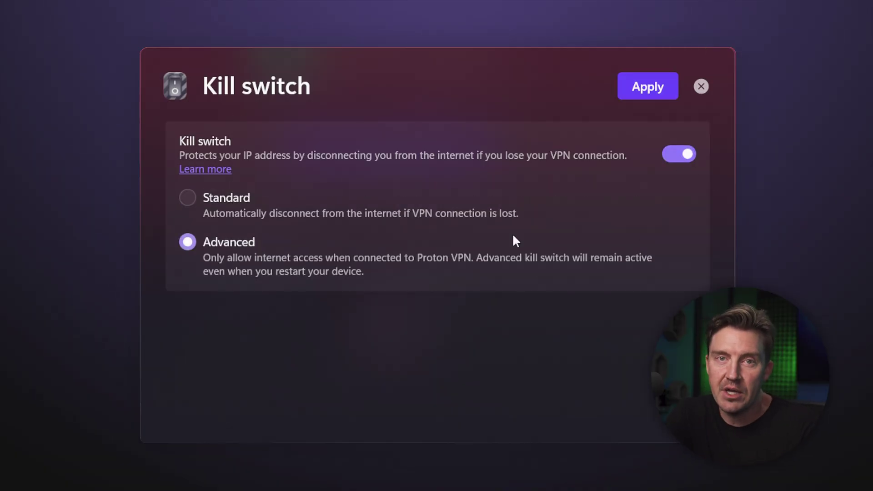
pyautogui.click(691, 155)
pyautogui.click(701, 86)
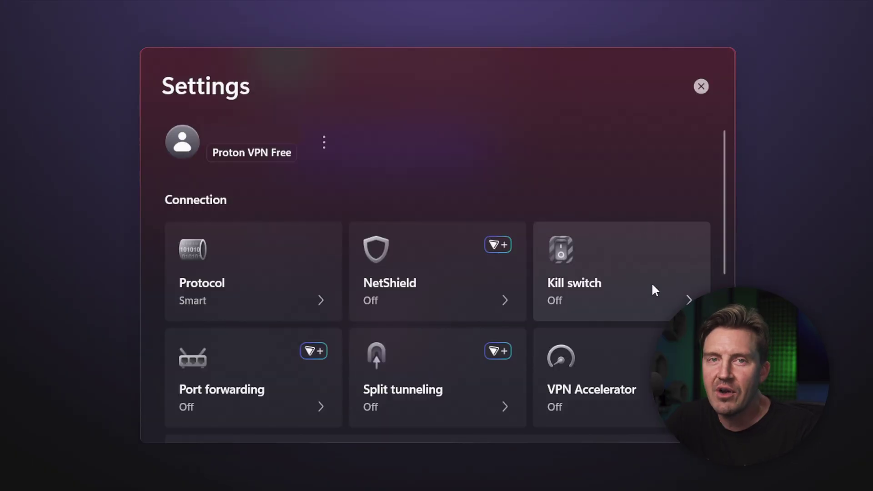
pyautogui.click(652, 283)
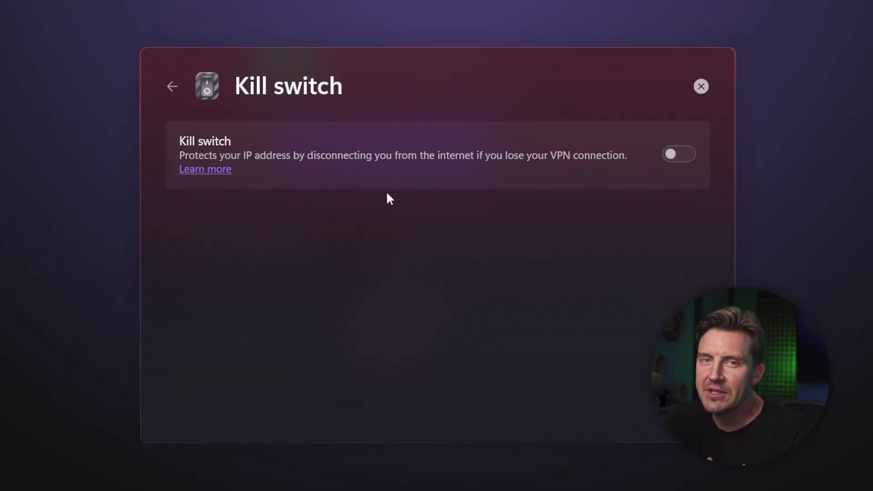
pyautogui.click(679, 154)
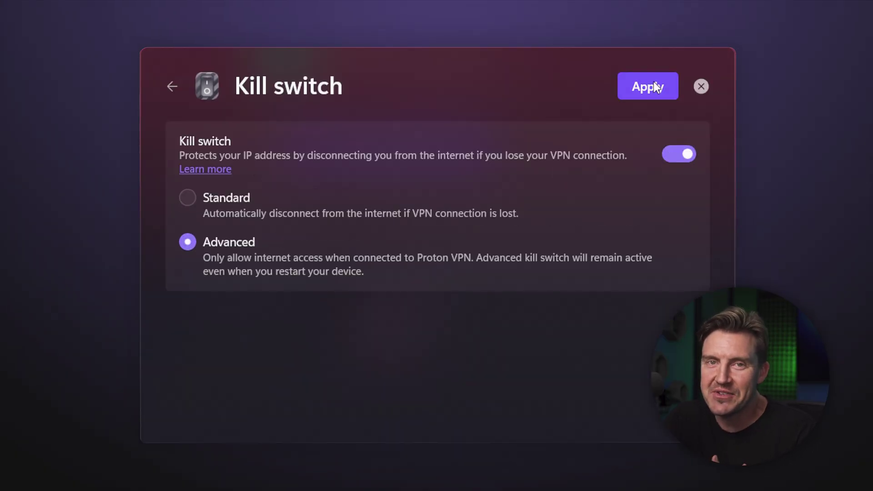
pyautogui.click(655, 86)
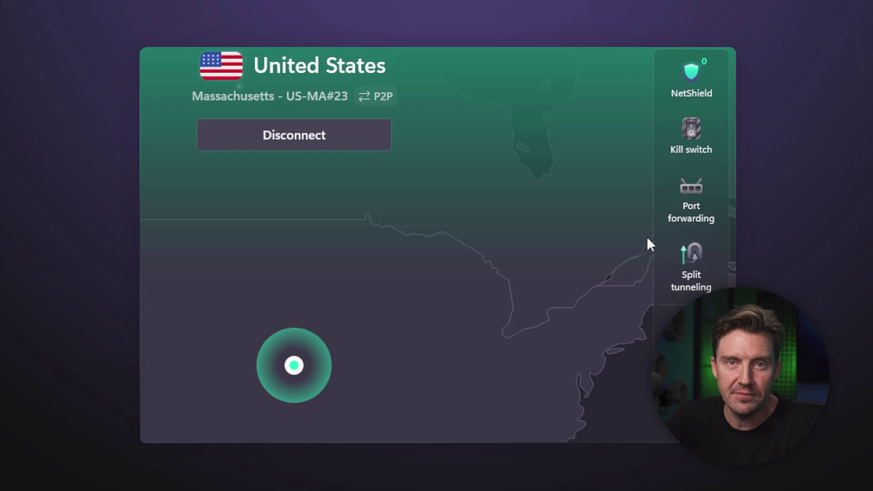
pyautogui.click(676, 217)
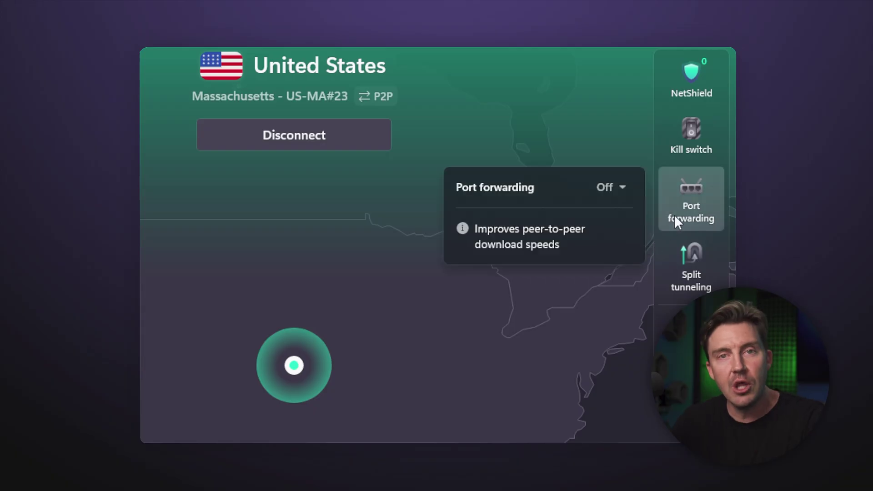
# Enable port forwarding with change notifications left on, and apply it.
pyautogui.click(675, 215)
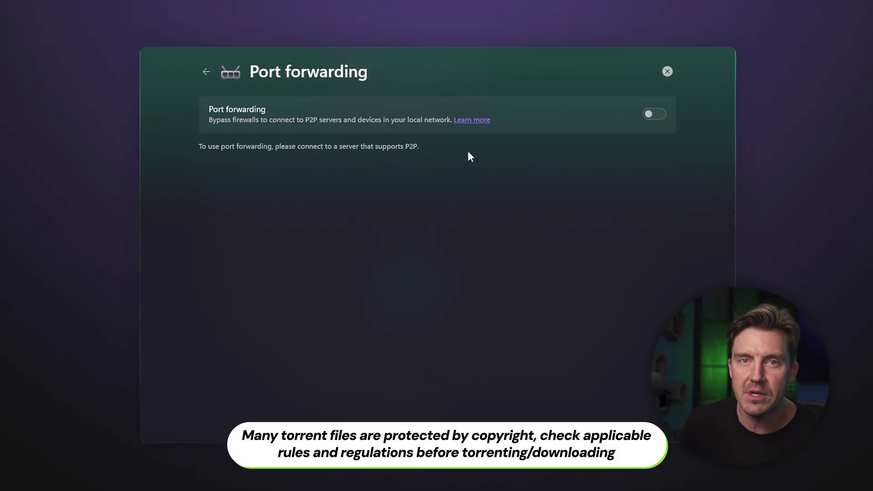
pyautogui.click(647, 113)
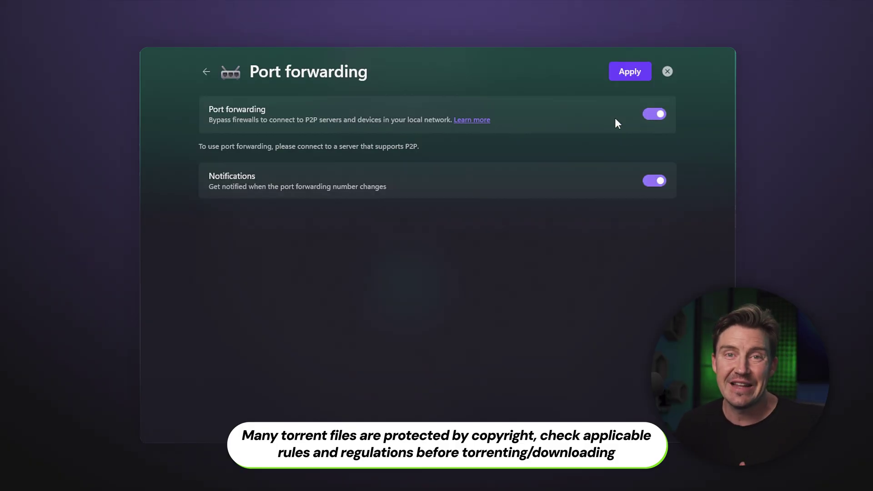
pyautogui.click(627, 75)
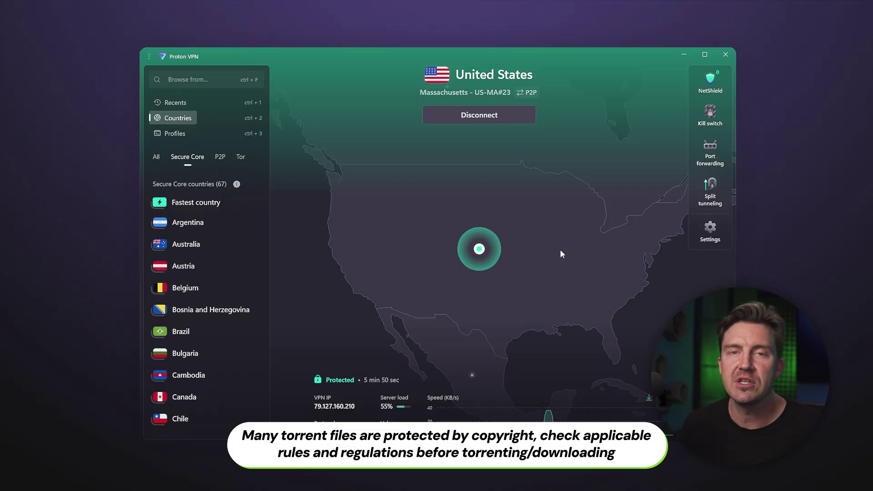
pyautogui.moveTo(709, 195)
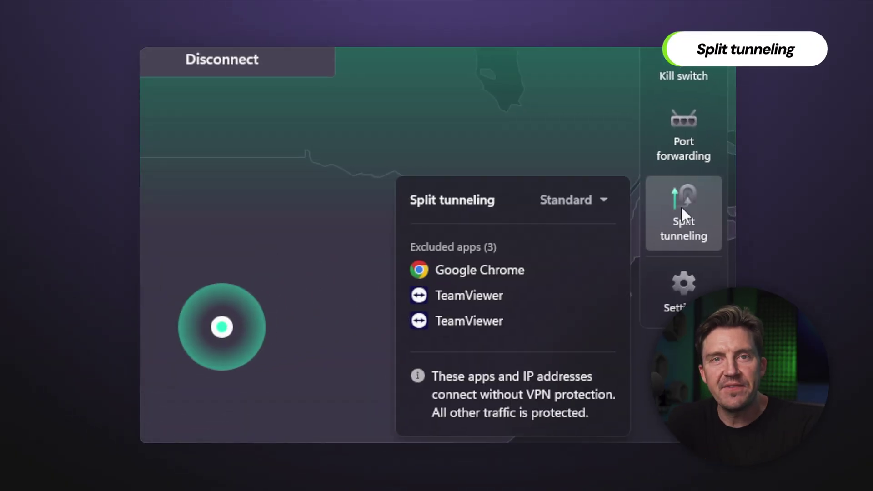
pyautogui.click(681, 206)
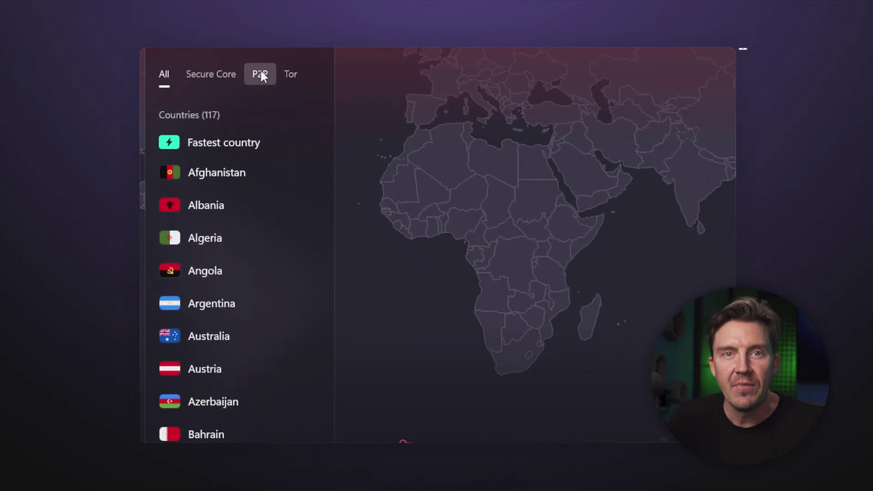
# Browse the P2P, Secure Core and Tor country lists, then connect to the United States Tor server.
pyautogui.click(260, 76)
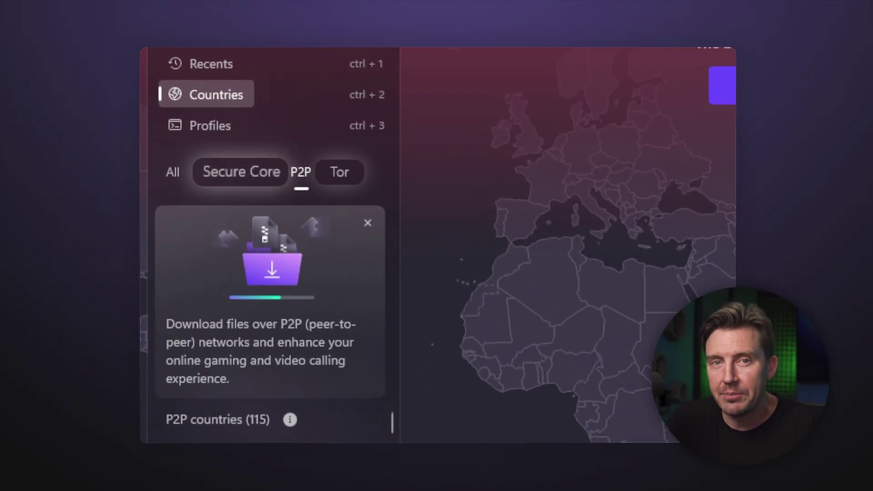
pyautogui.click(232, 172)
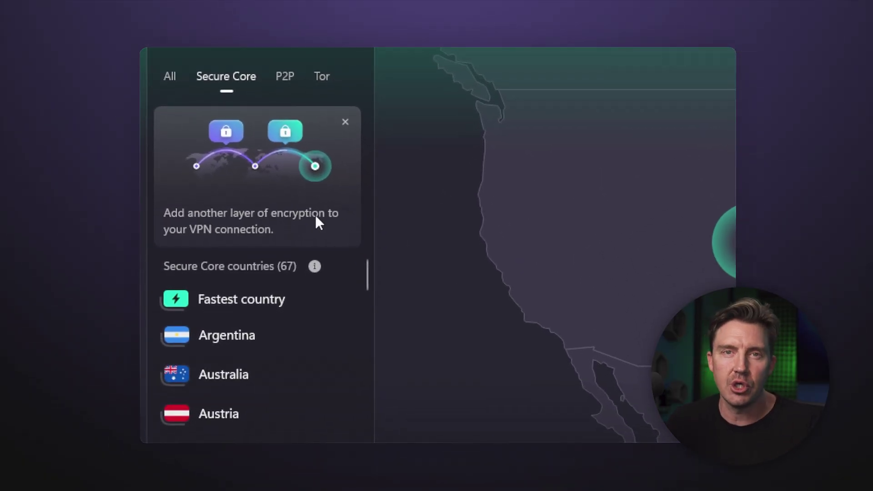
pyautogui.moveTo(367, 269); pyautogui.dragTo(286, 315)
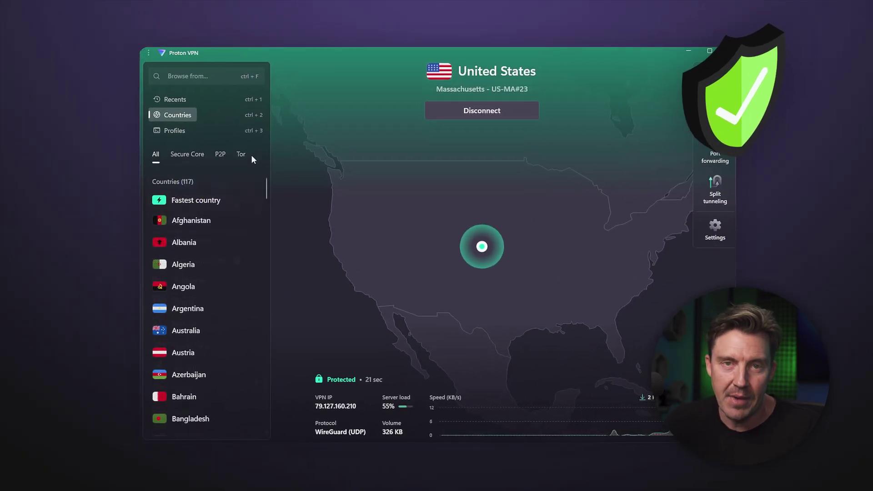
pyautogui.click(241, 154)
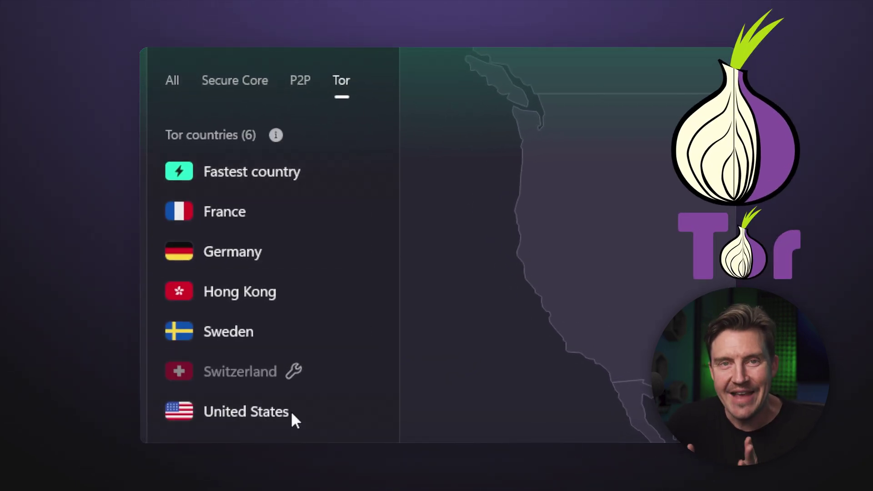
pyautogui.click(321, 420)
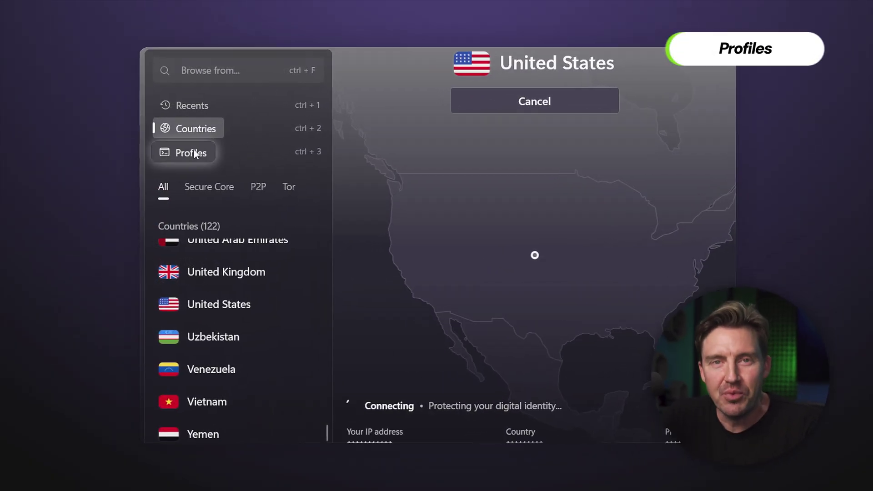
# Create a new profile named Work using Random country and the Secure Core connection type.
pyautogui.click(194, 153)
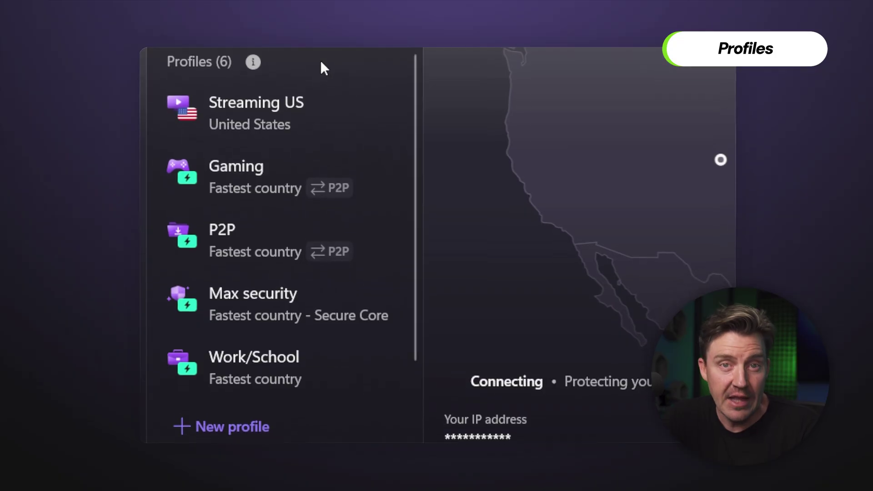
pyautogui.click(259, 430)
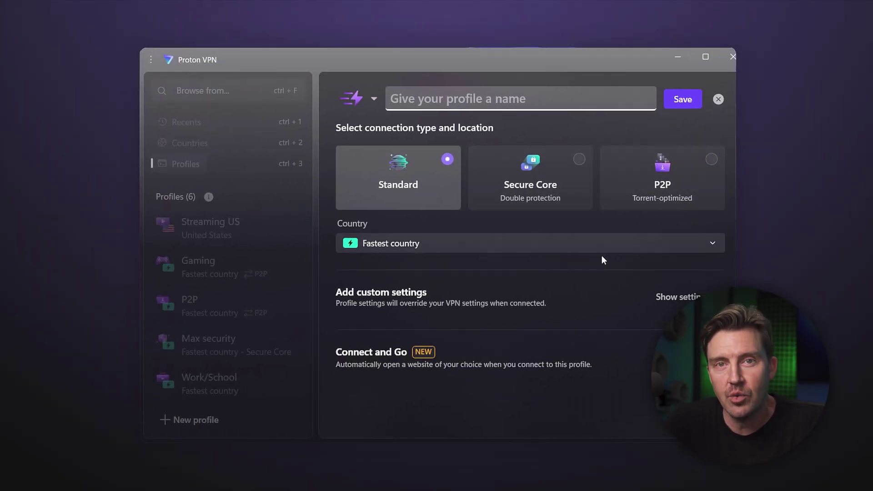
pyautogui.click(610, 249)
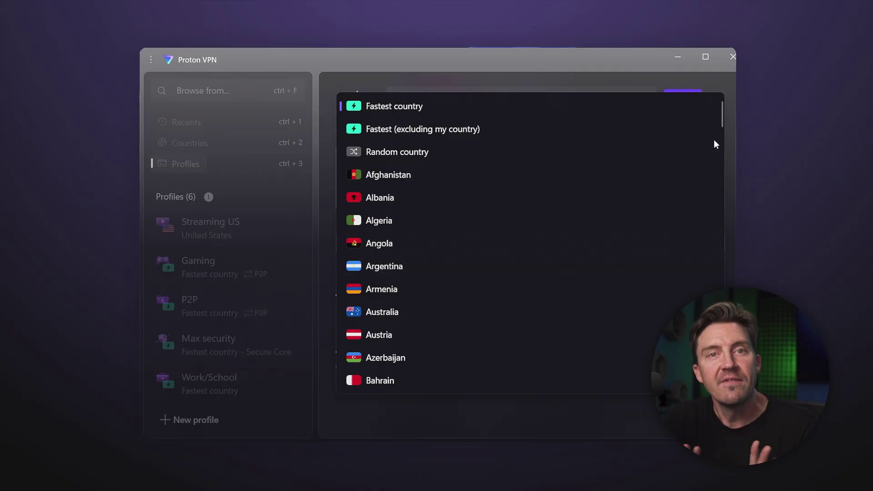
pyautogui.click(443, 150)
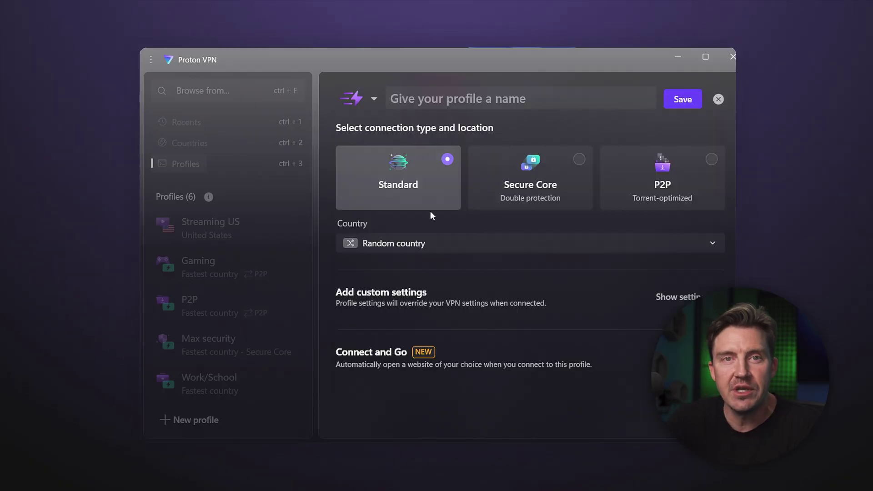
pyautogui.click(560, 184)
pyautogui.write('Work')
# In the Work profile's settings, keep Smart protocol and NetShield on, and review port forwarding and NAT type.
pyautogui.click(677, 297)
pyautogui.scroll(-2, 677, 296)
pyautogui.scroll(-2, 677, 273)
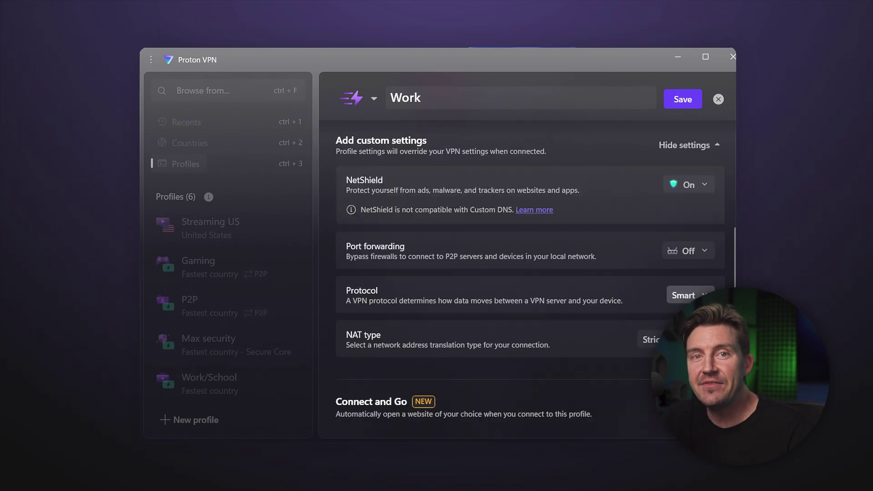
pyautogui.click(698, 293)
pyautogui.click(692, 150)
pyautogui.click(689, 251)
pyautogui.click(697, 182)
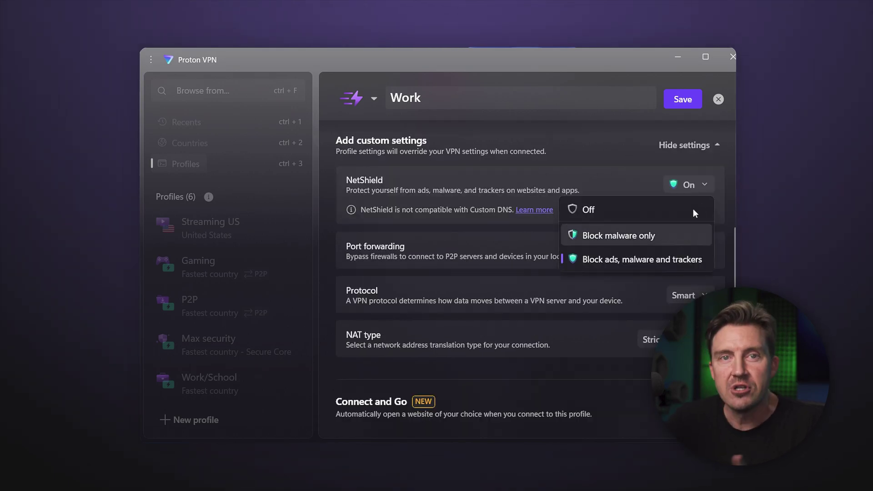
pyautogui.click(696, 232)
pyautogui.click(655, 339)
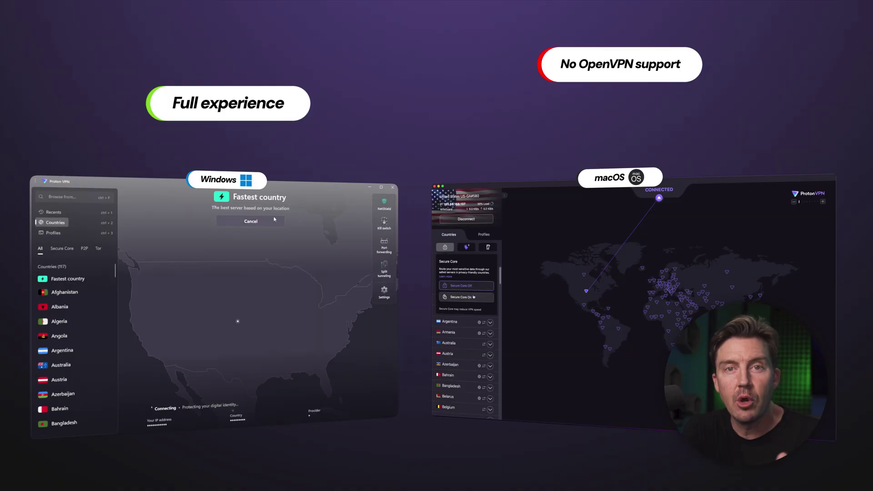
# Enable Secure Core in the macOS app, accepting the slower-speed warning.
pyautogui.click(476, 298)
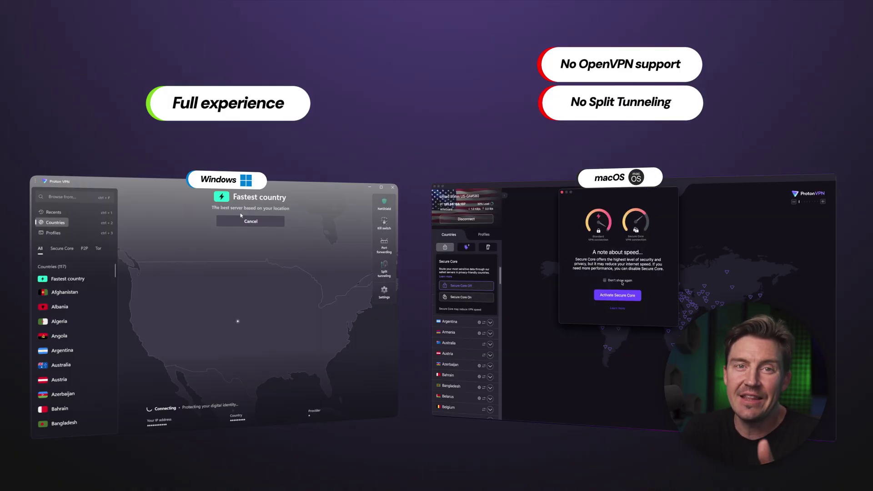
pyautogui.click(631, 298)
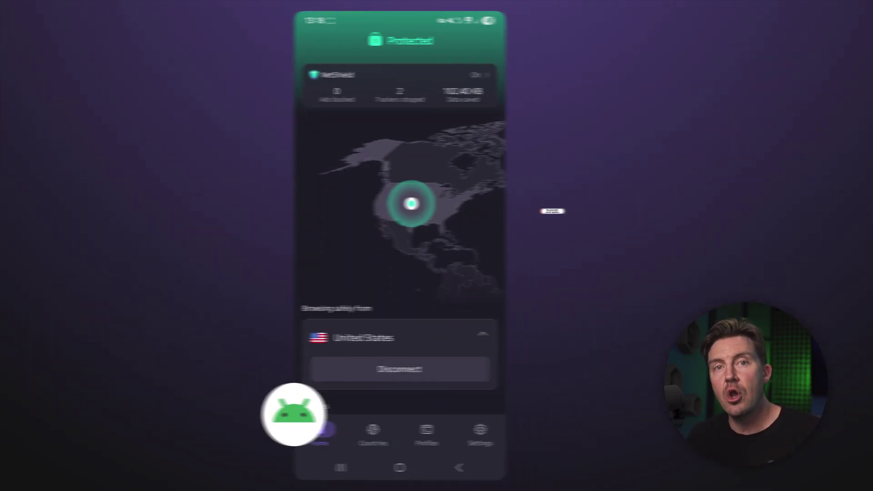
# Show the Android Countries list filtered to Secure Core servers and browse it.
pyautogui.scroll(-5, 331, 254)
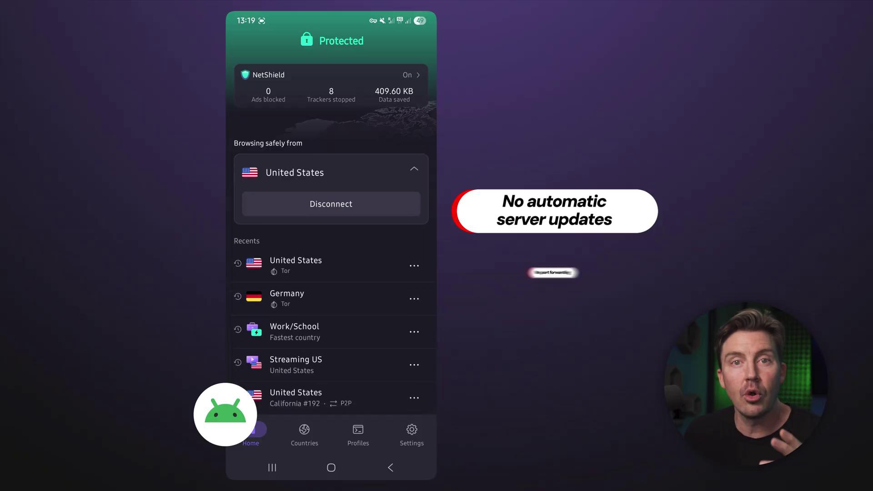
pyautogui.scroll(5, 331, 254)
pyautogui.click(304, 435)
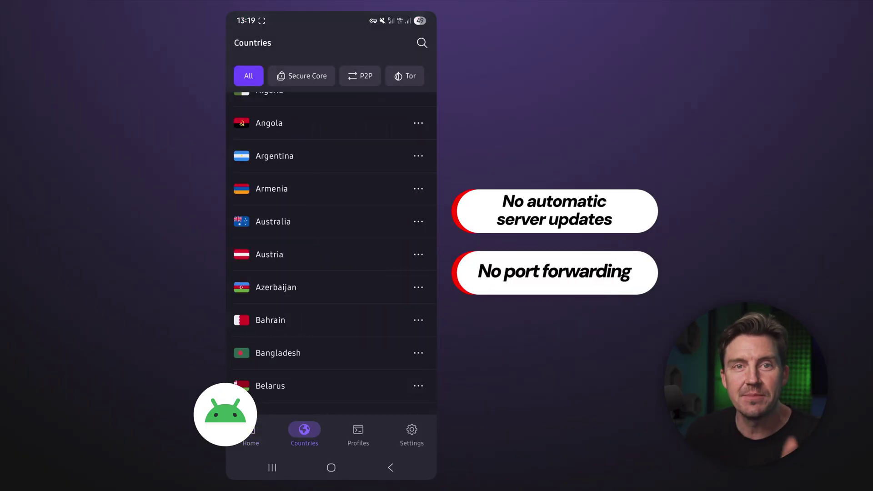
pyautogui.click(302, 100)
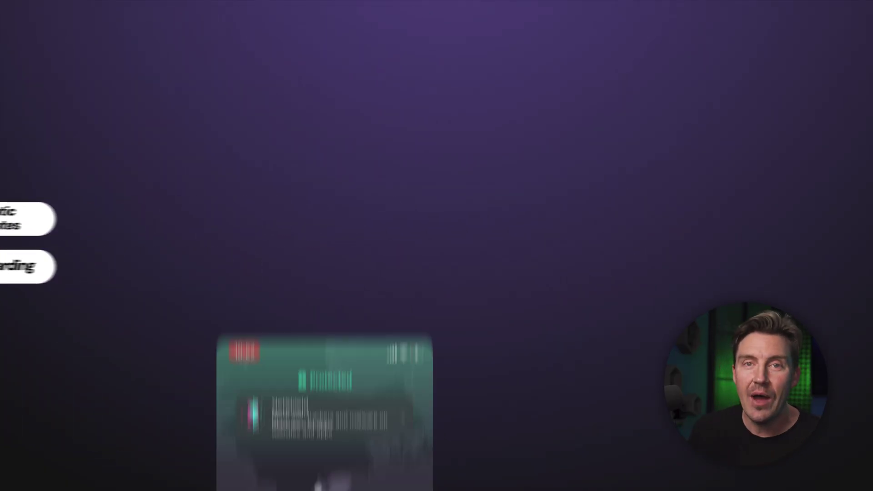
pyautogui.scroll(-2, 325, 246)
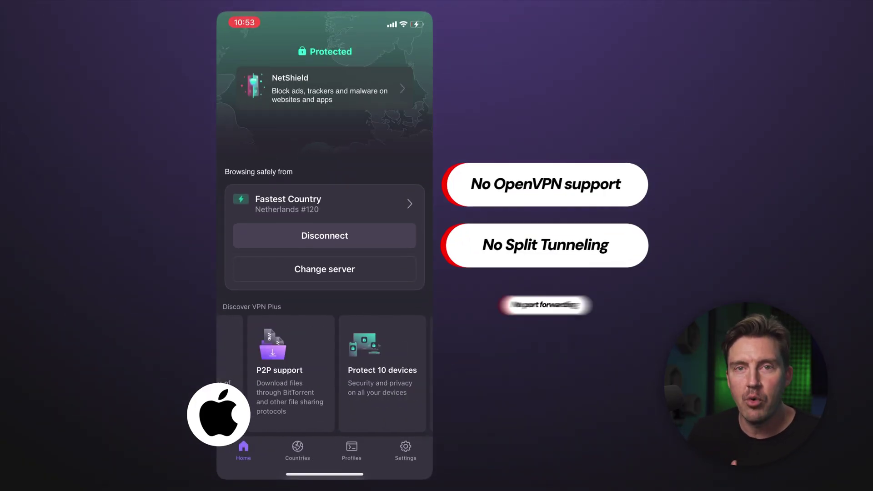
pyautogui.hscroll(3, 325, 373)
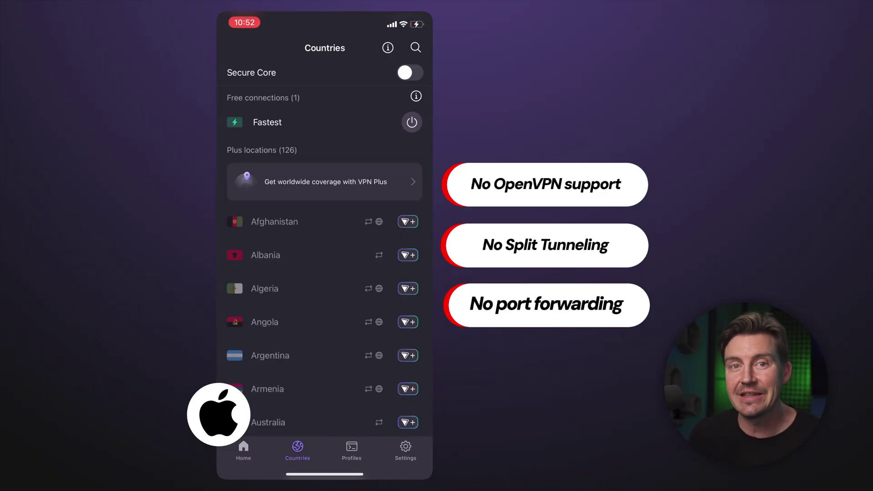
pyautogui.scroll(-1, 325, 255)
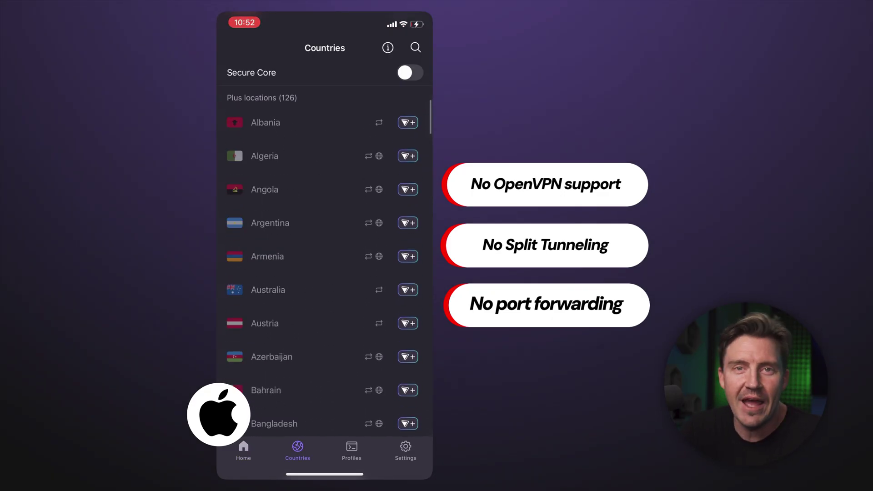
pyautogui.scroll(2, 324, 254)
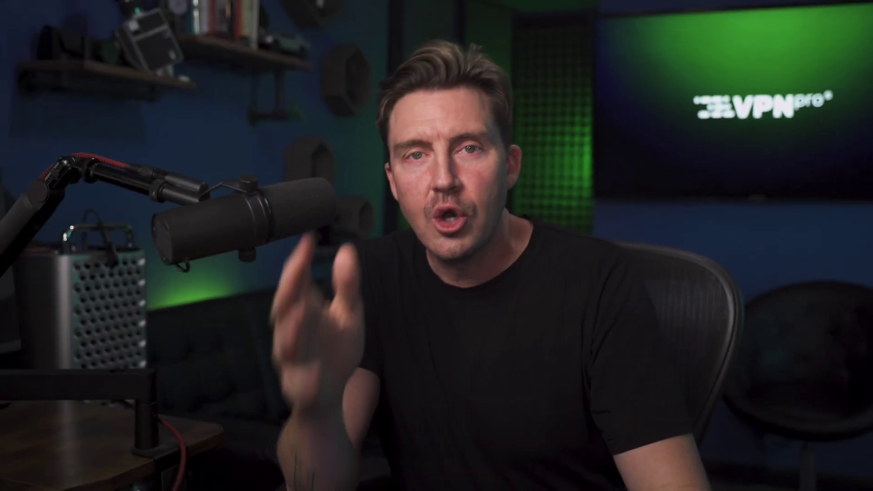